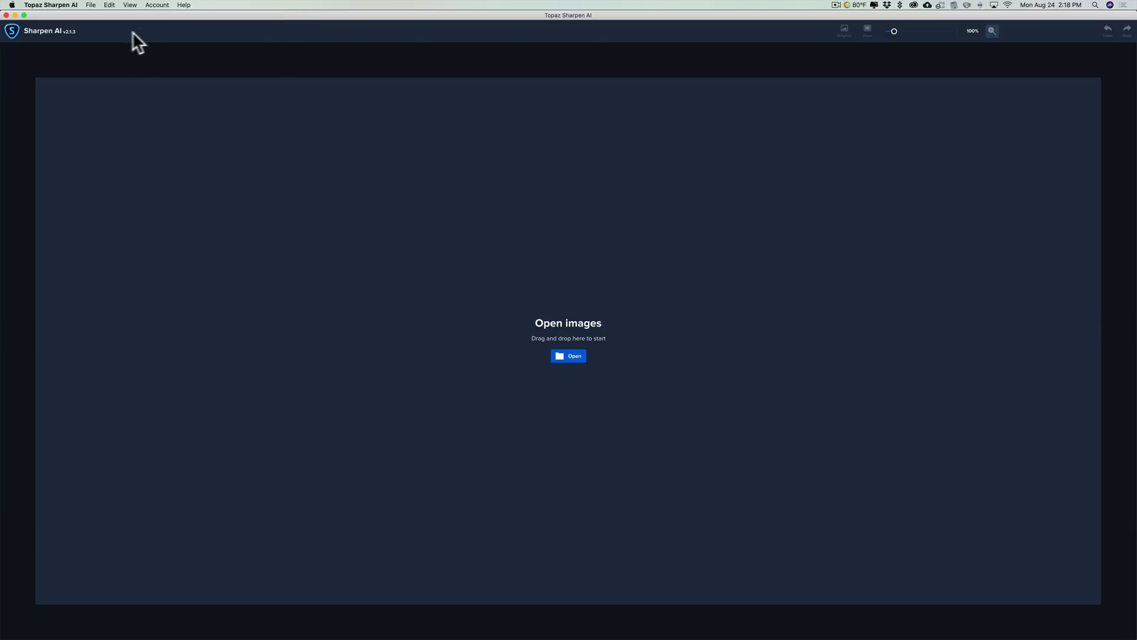
# - Open the Preferences dialog from the Topaz Sharpen AI application menu
pyautogui.click(41, 4)
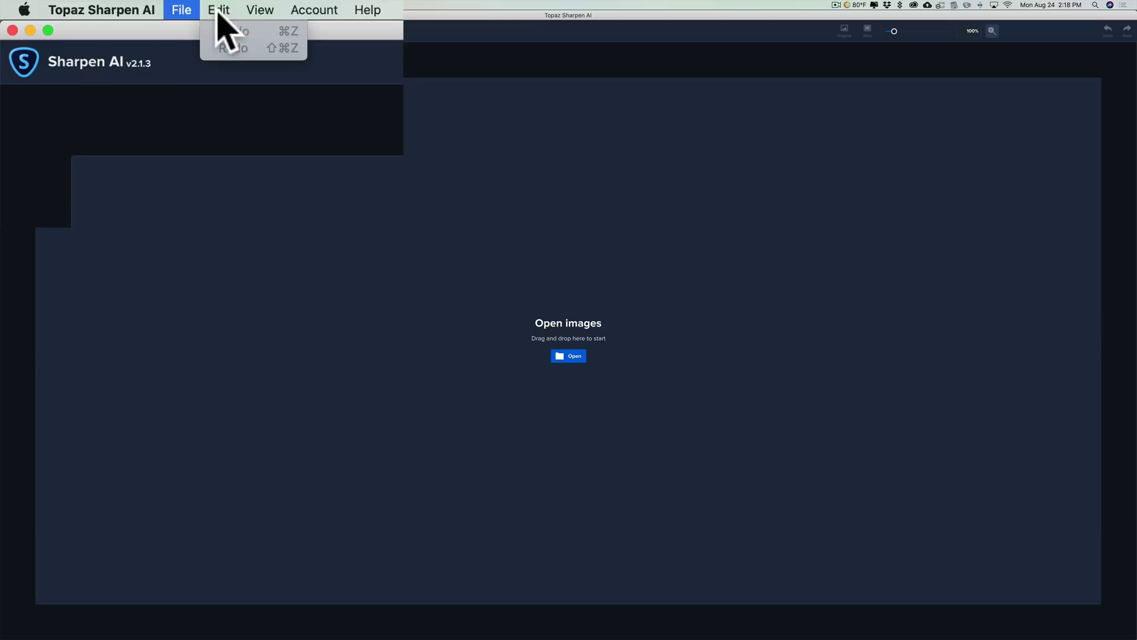
pyautogui.moveTo(117, 11)
pyautogui.click(109, 58)
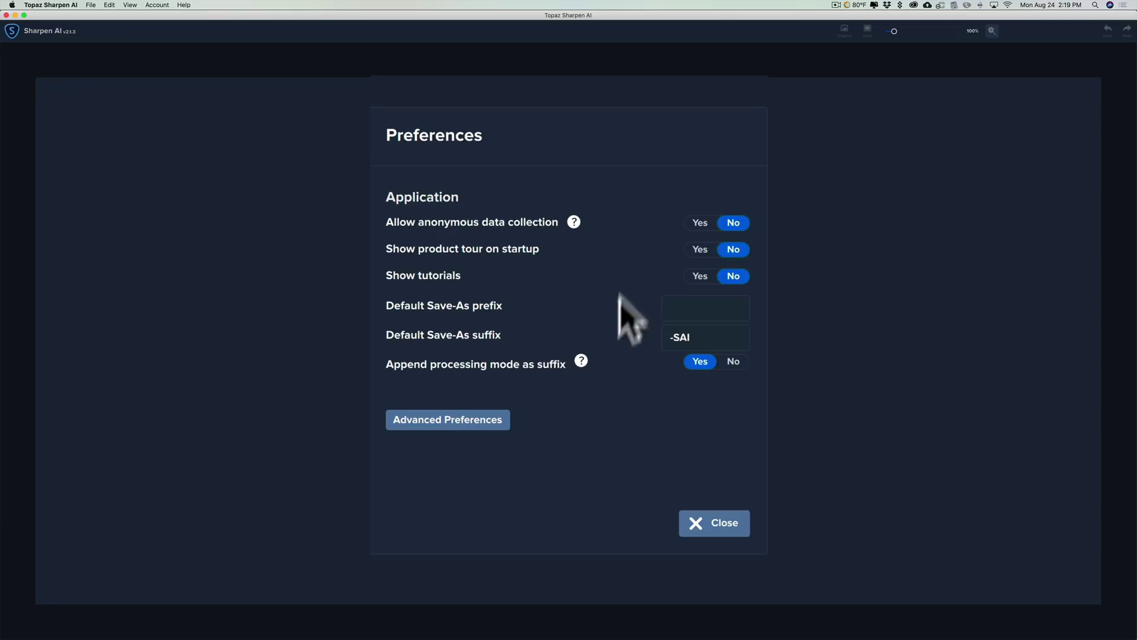
# - Under Advanced Preferences, set Enable discrete GPU to Yes and keep graphics memory consumption at High
pyautogui.click(460, 426)
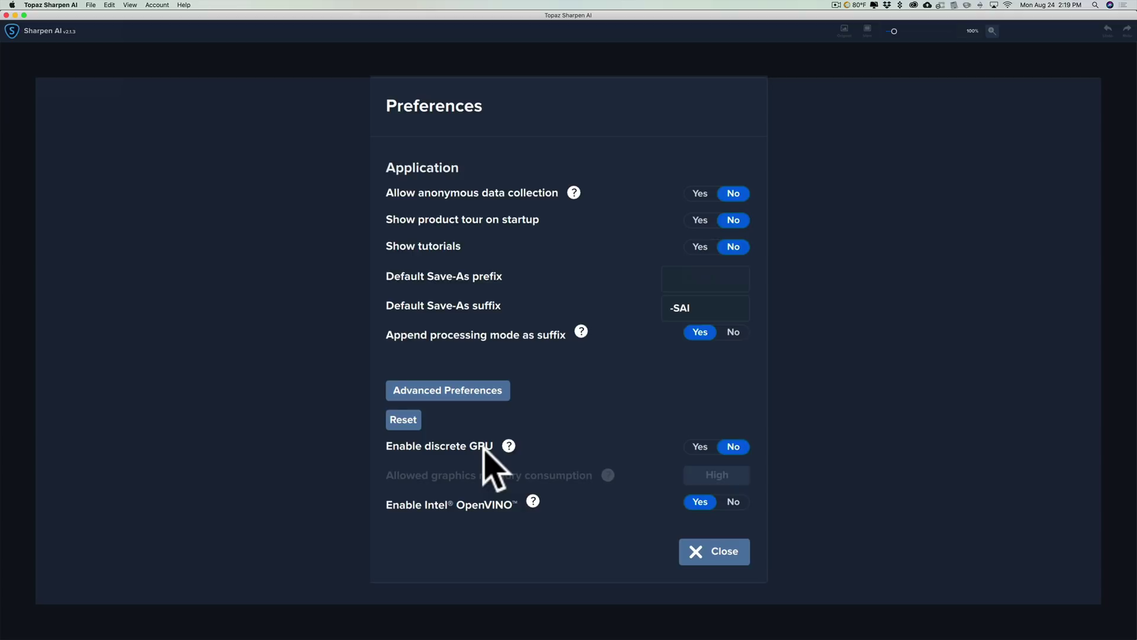
pyautogui.click(699, 448)
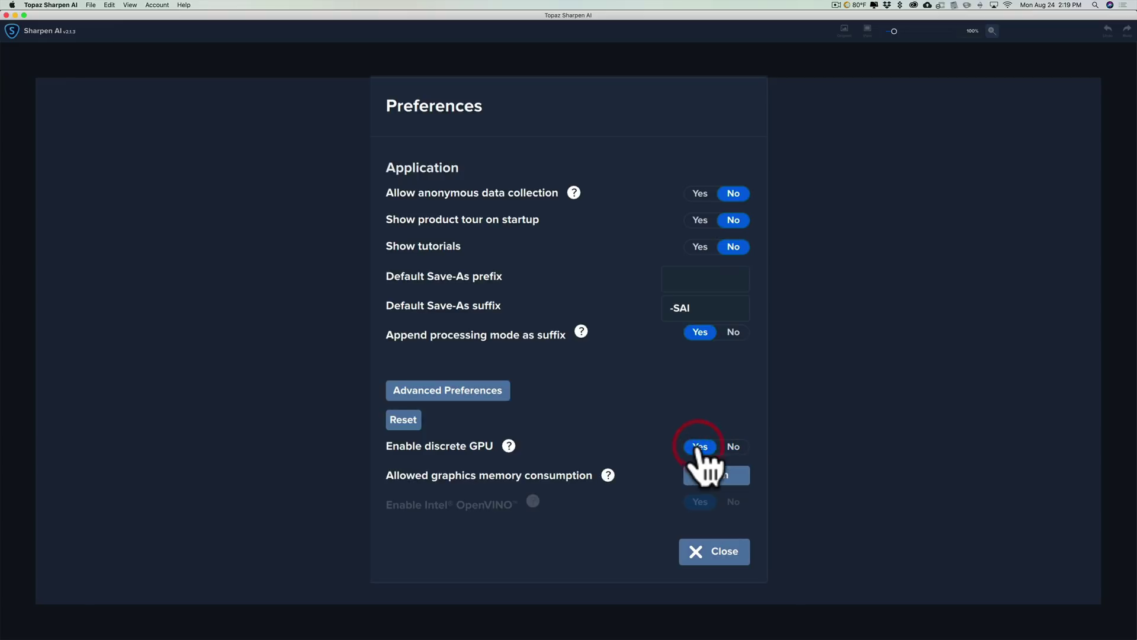
pyautogui.click(732, 478)
pyautogui.click(748, 486)
pyautogui.click(730, 474)
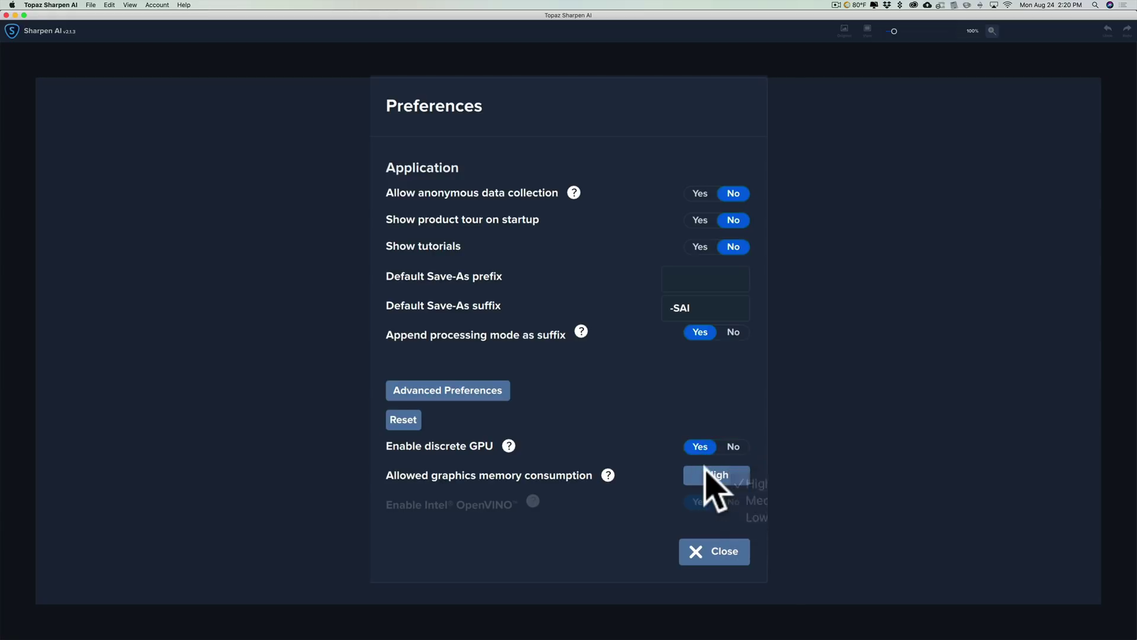
pyautogui.click(719, 475)
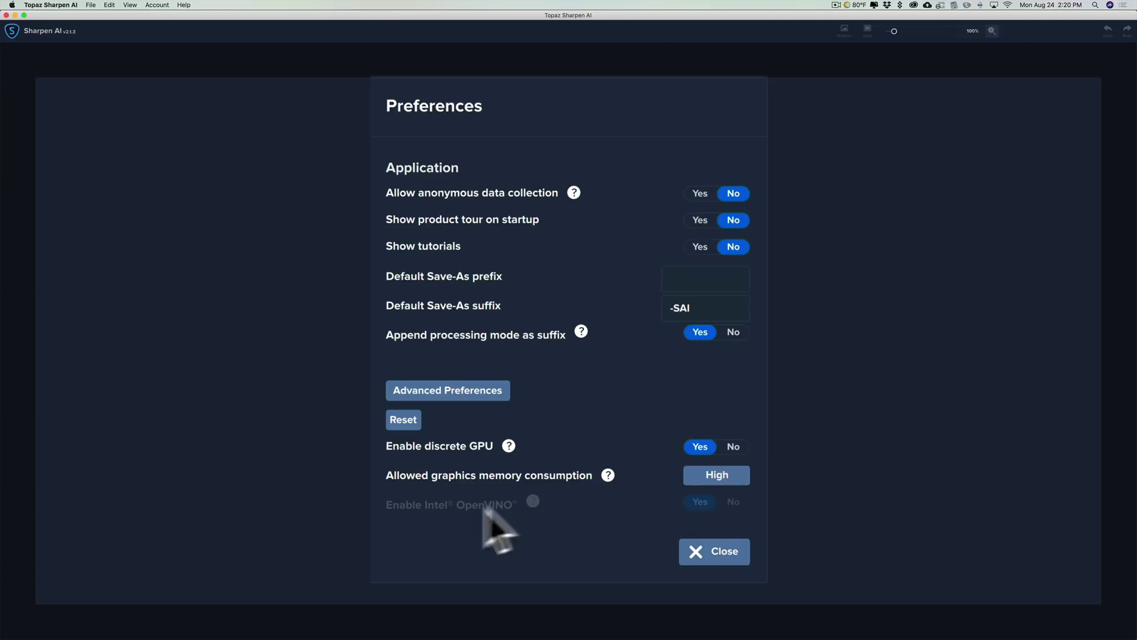
# - Set Enable discrete GPU back to No
pyautogui.click(734, 447)
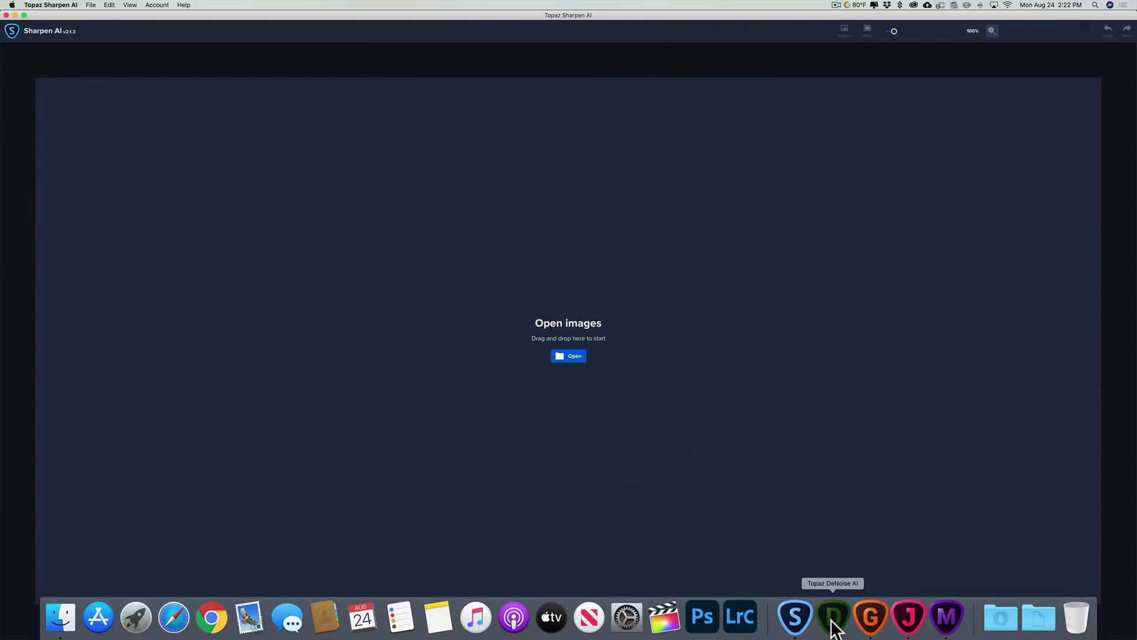
# - Switch to Topaz DeNoise AI and open its Preferences dialog
pyautogui.click(833, 619)
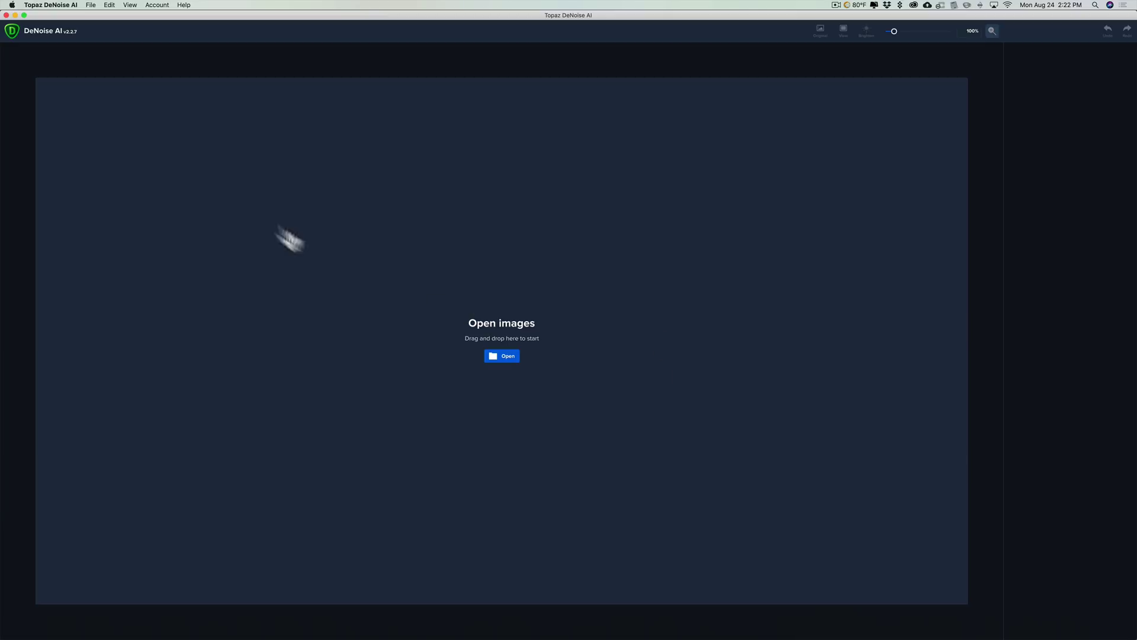
pyautogui.click(51, 5)
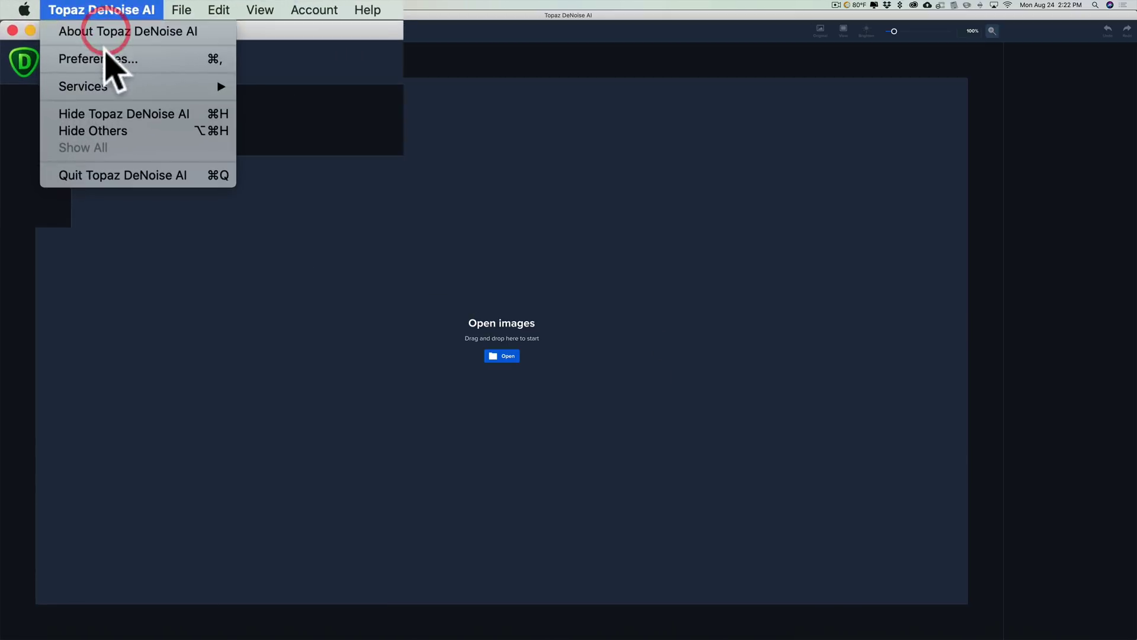
pyautogui.click(53, 29)
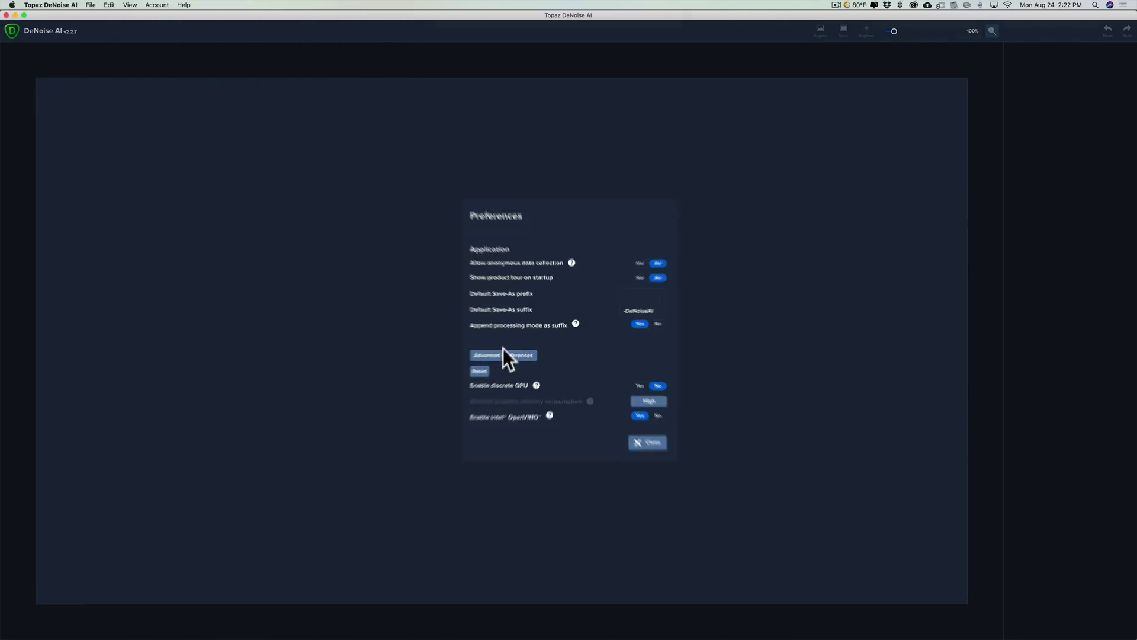
# - In Advanced Preferences, toggle discrete GPU to Yes then No, and close the dialog
pyautogui.click(465, 385)
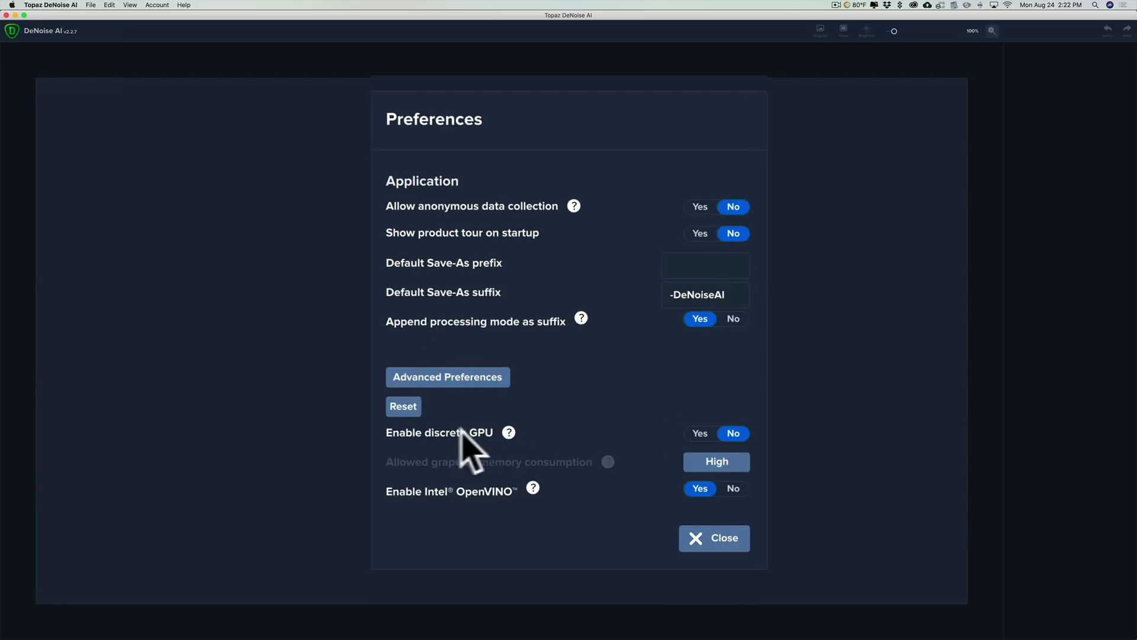
pyautogui.click(698, 436)
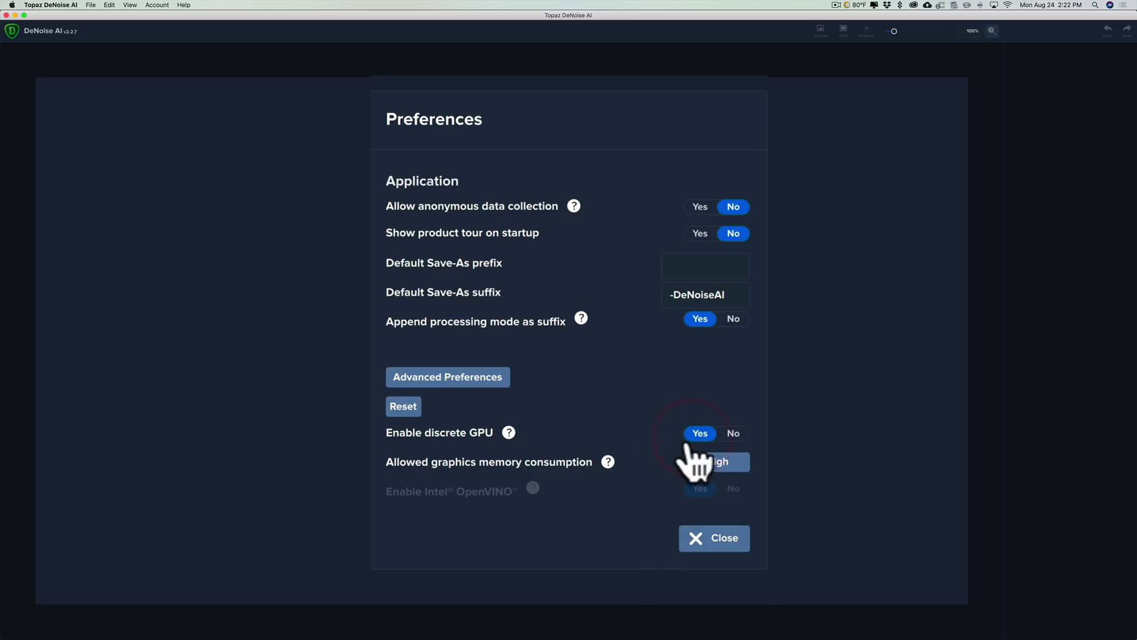
pyautogui.click(733, 434)
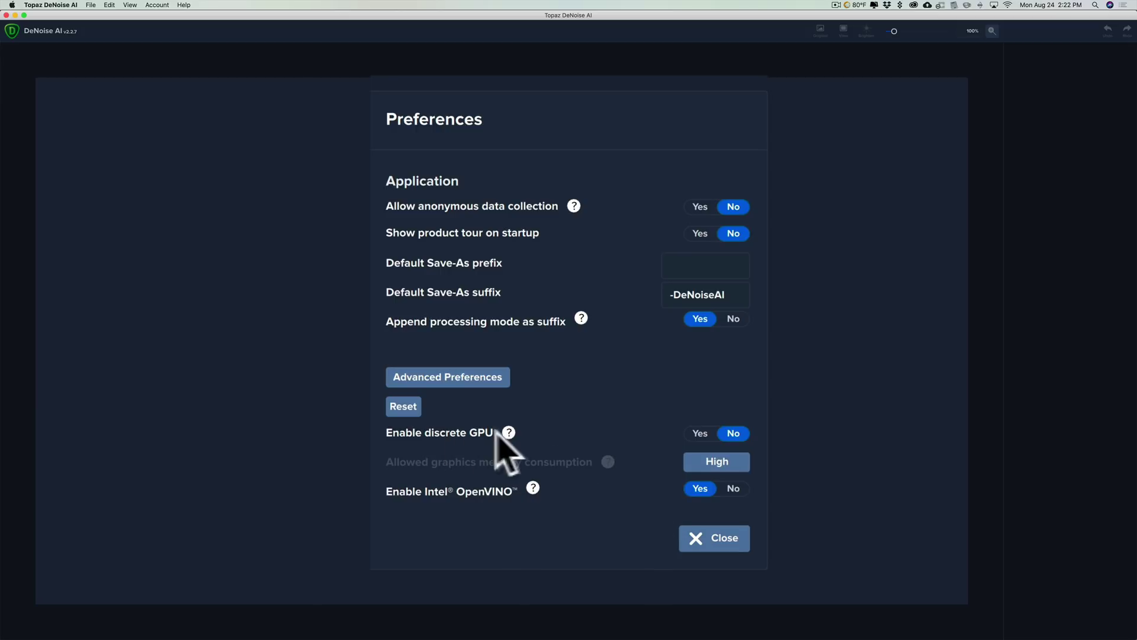
pyautogui.click(722, 541)
# - Switch to Topaz Gigapixel AI and open its Preferences dialog
pyautogui.moveTo(896, 637)
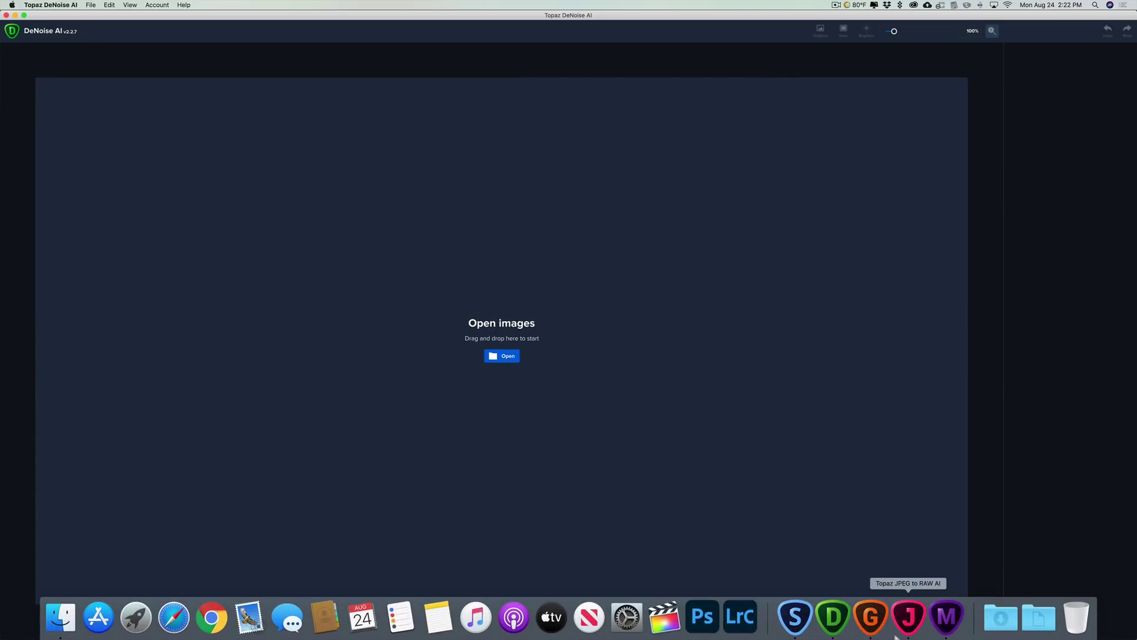
pyautogui.click(870, 616)
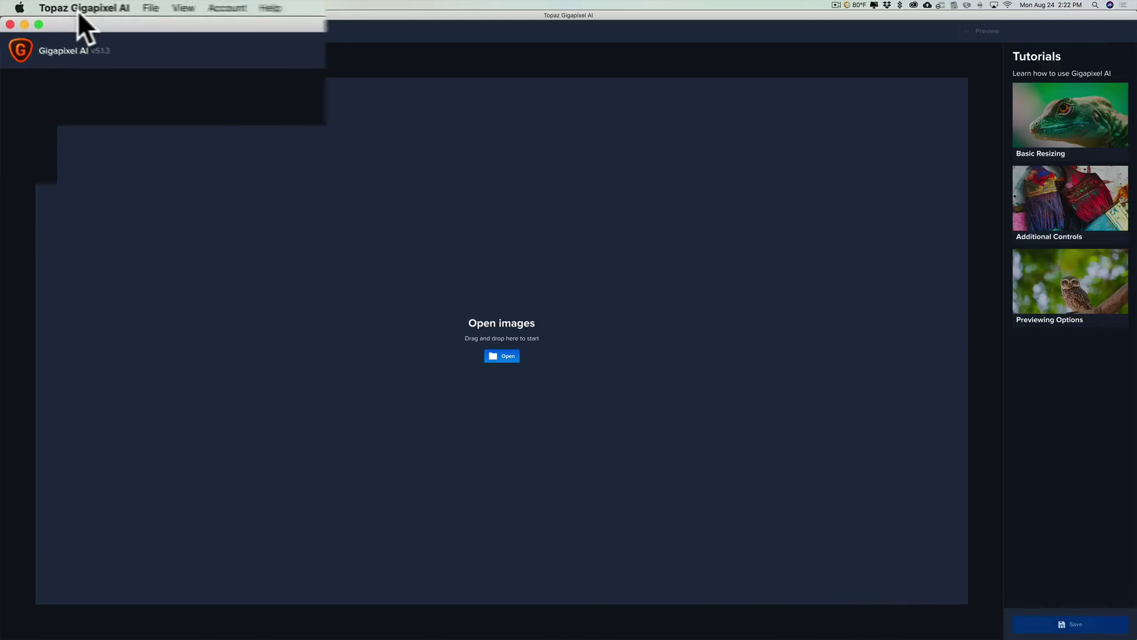
pyautogui.click(80, 12)
pyautogui.click(76, 45)
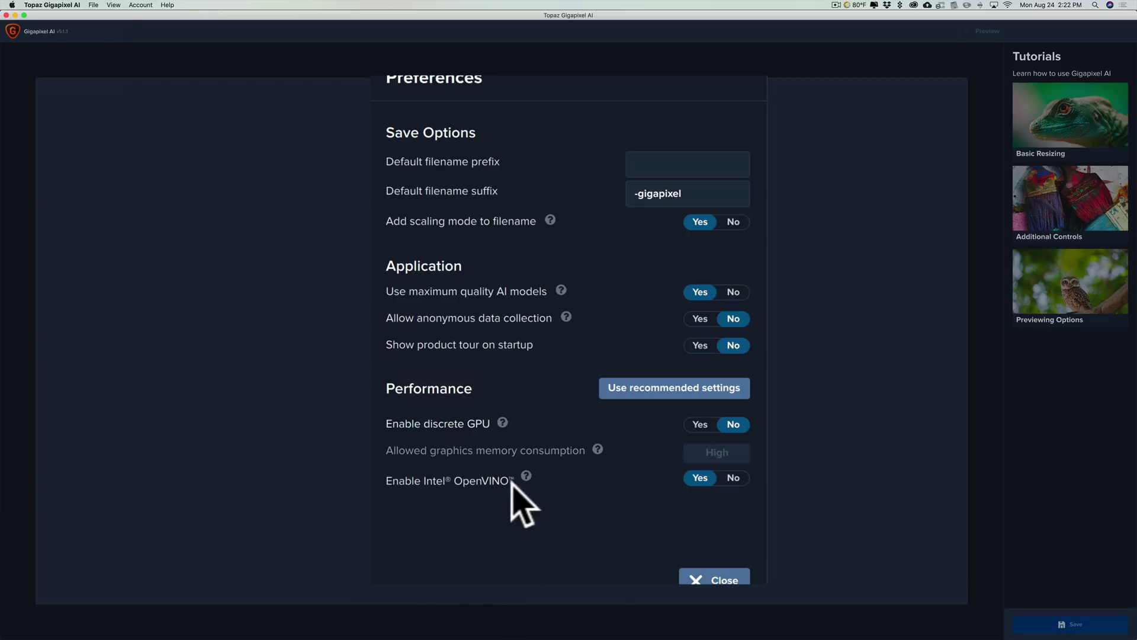
# - Toggle Enable discrete GPU to Yes then back to No, and close the preferences
pyautogui.click(699, 424)
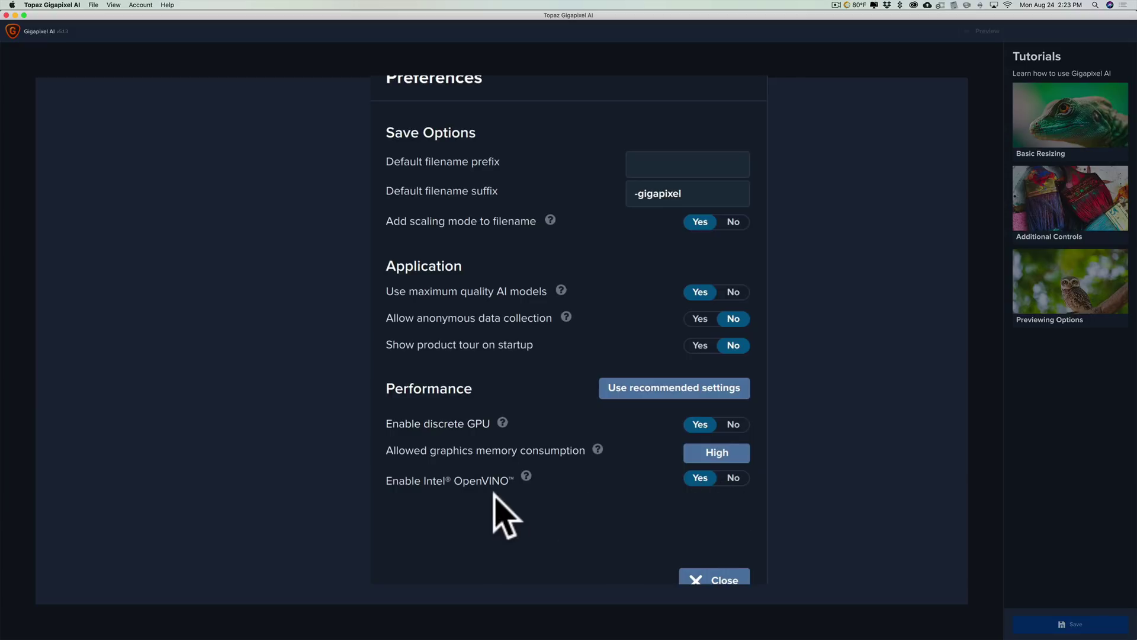
pyautogui.click(734, 425)
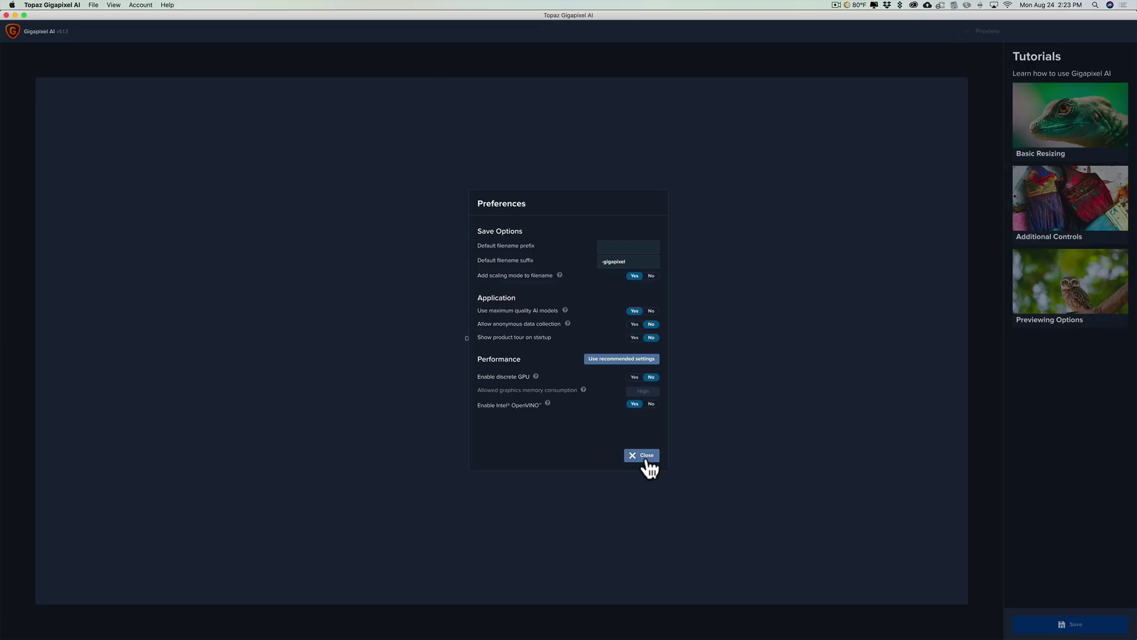
pyautogui.click(646, 457)
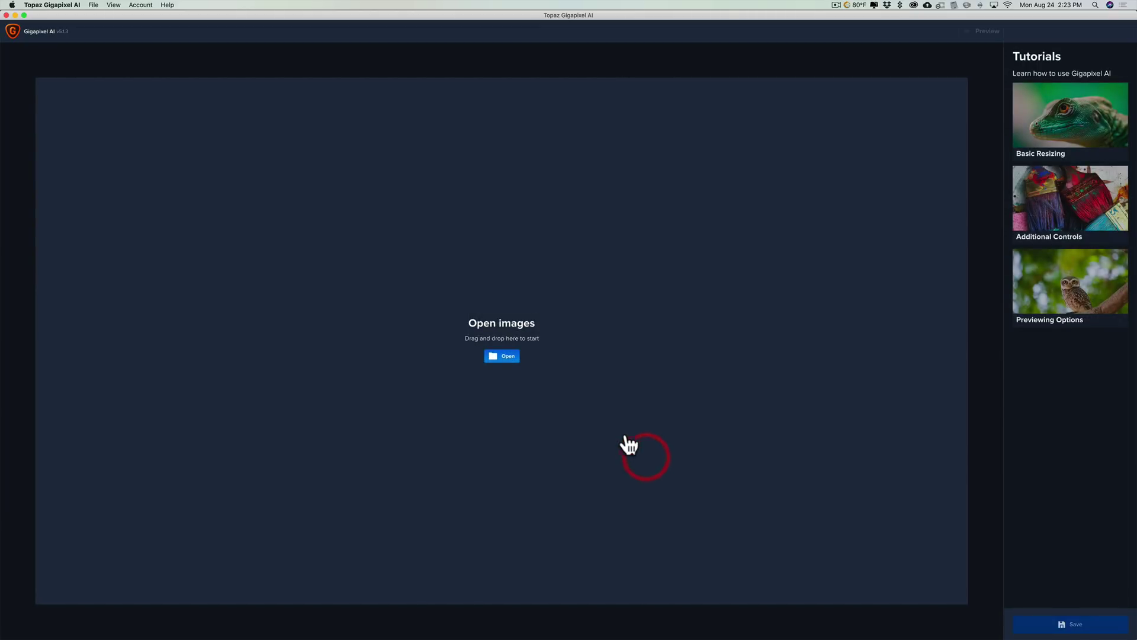
# - In Topaz JPEG to RAW AI, review the Processing preferences (GPU, High memory) and close them
pyautogui.moveTo(871, 628)
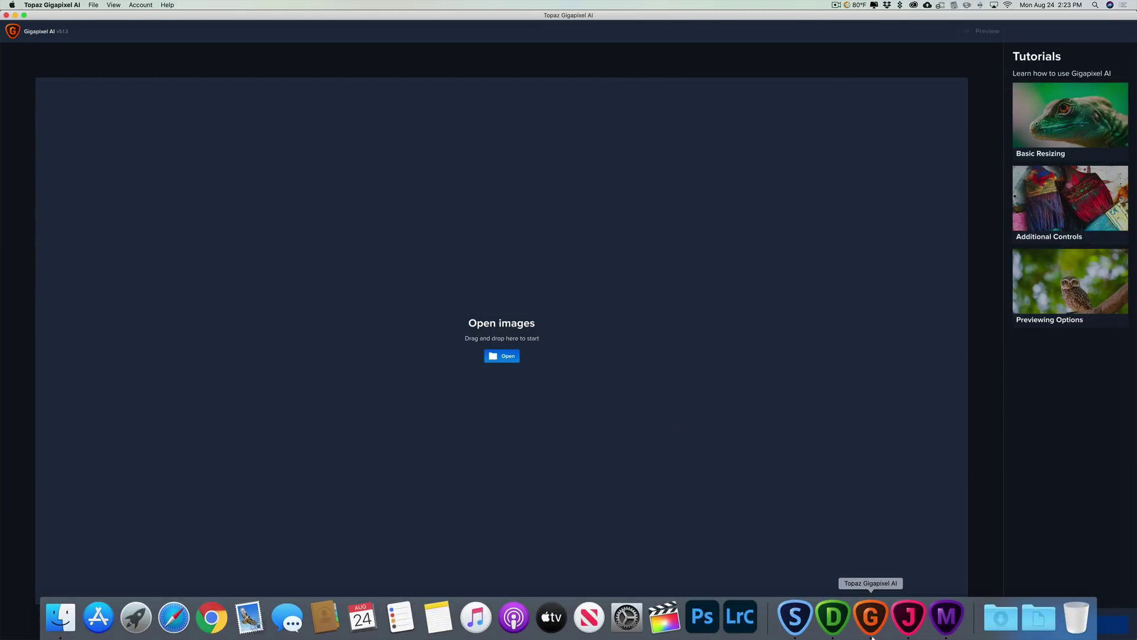
pyautogui.click(910, 625)
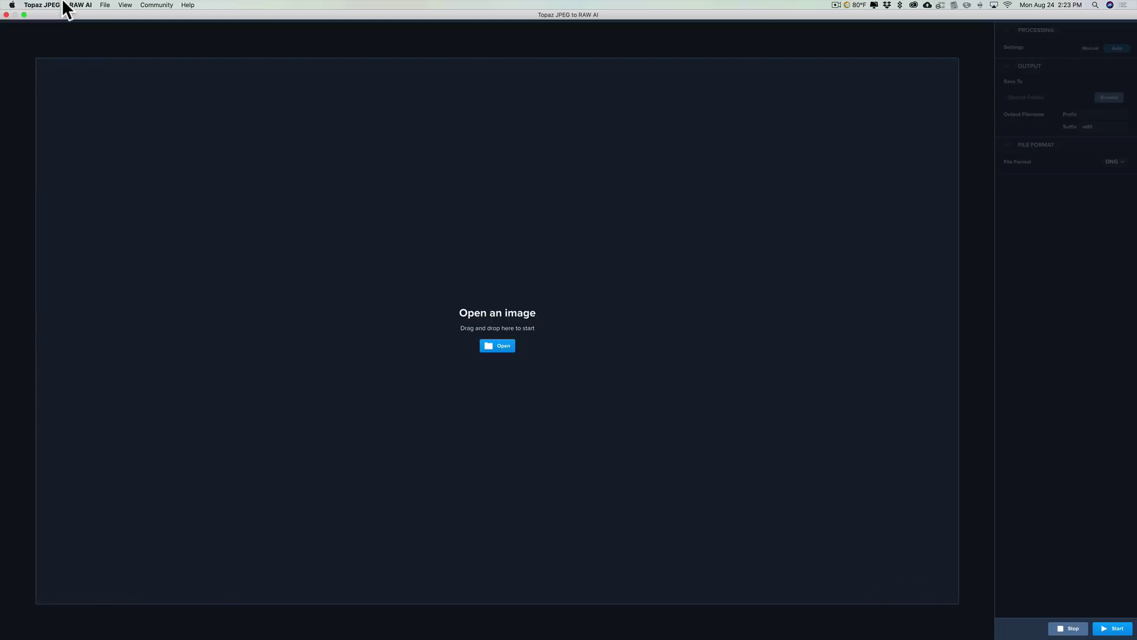
pyautogui.click(60, 5)
pyautogui.click(47, 29)
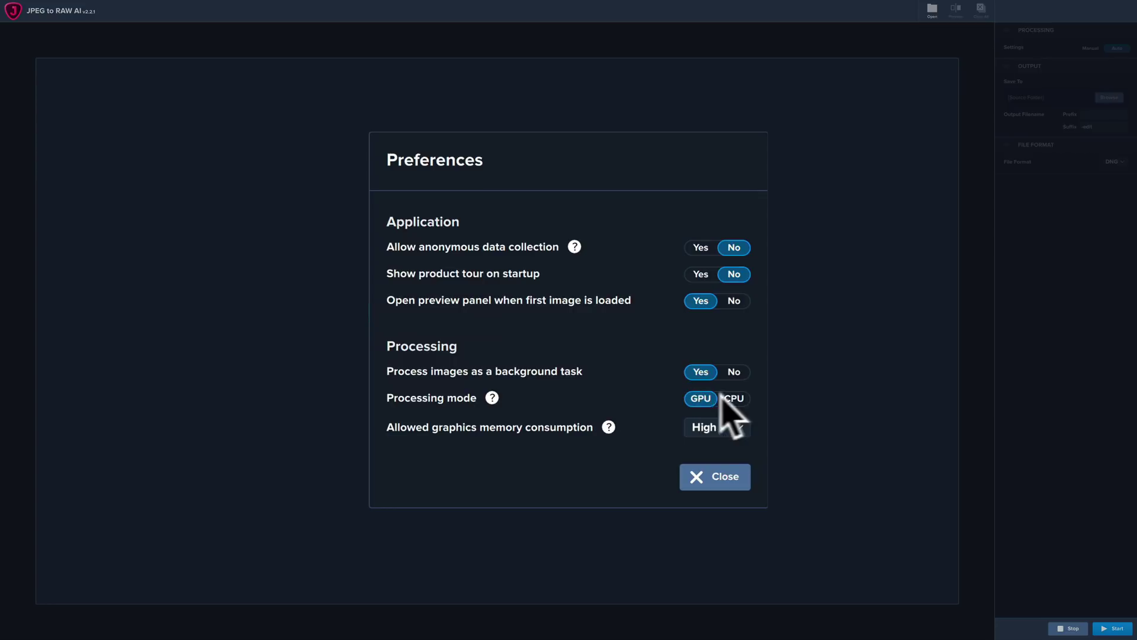
pyautogui.click(716, 481)
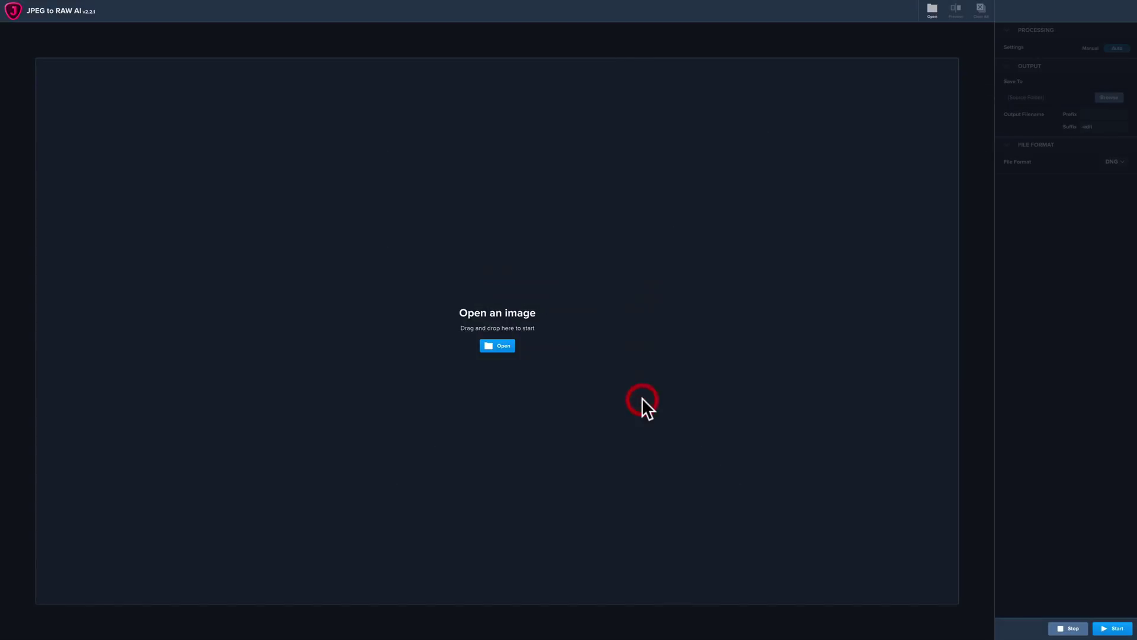
# - In Topaz Mask AI, check Select Device under Advanced Preferences, leave it on CPU, and close
pyautogui.moveTo(768, 637)
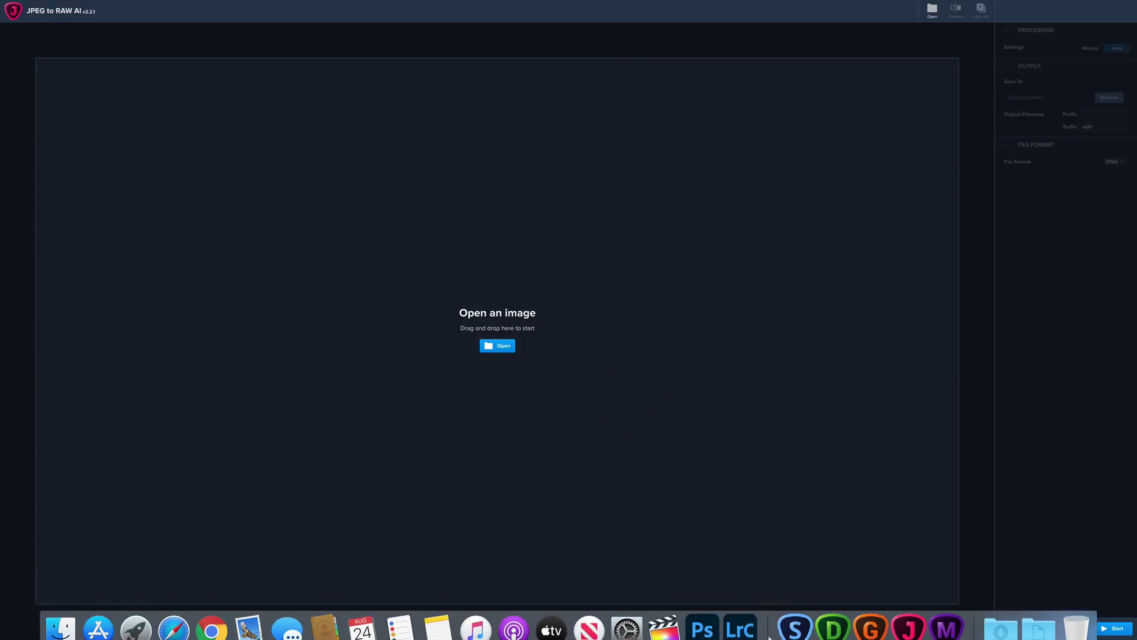
pyautogui.click(946, 629)
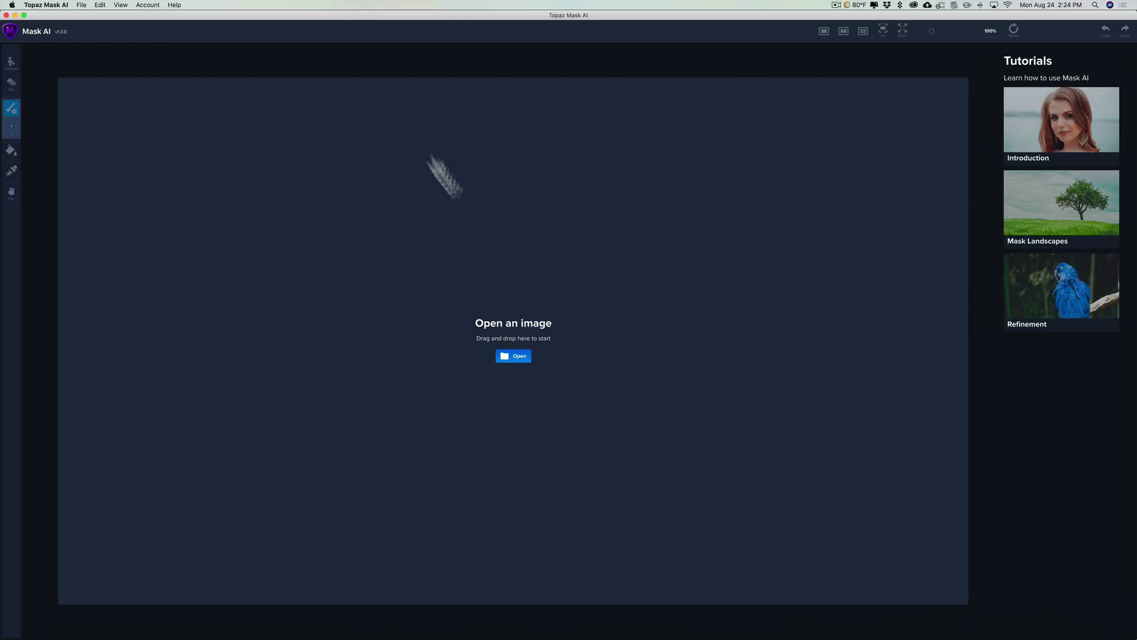
pyautogui.click(49, 2)
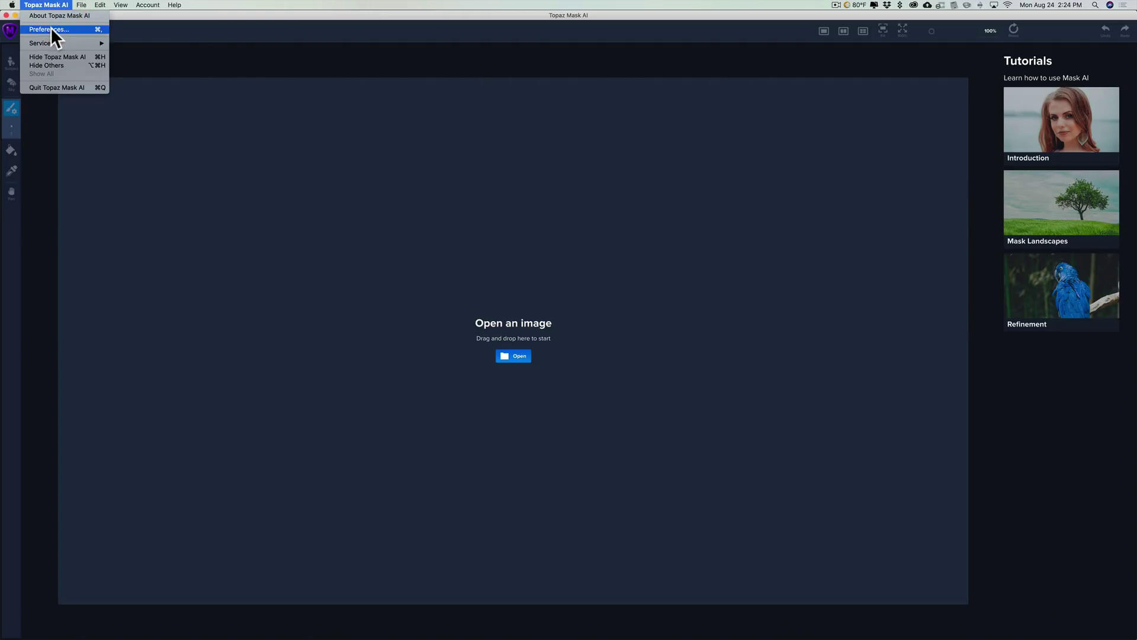
pyautogui.click(51, 29)
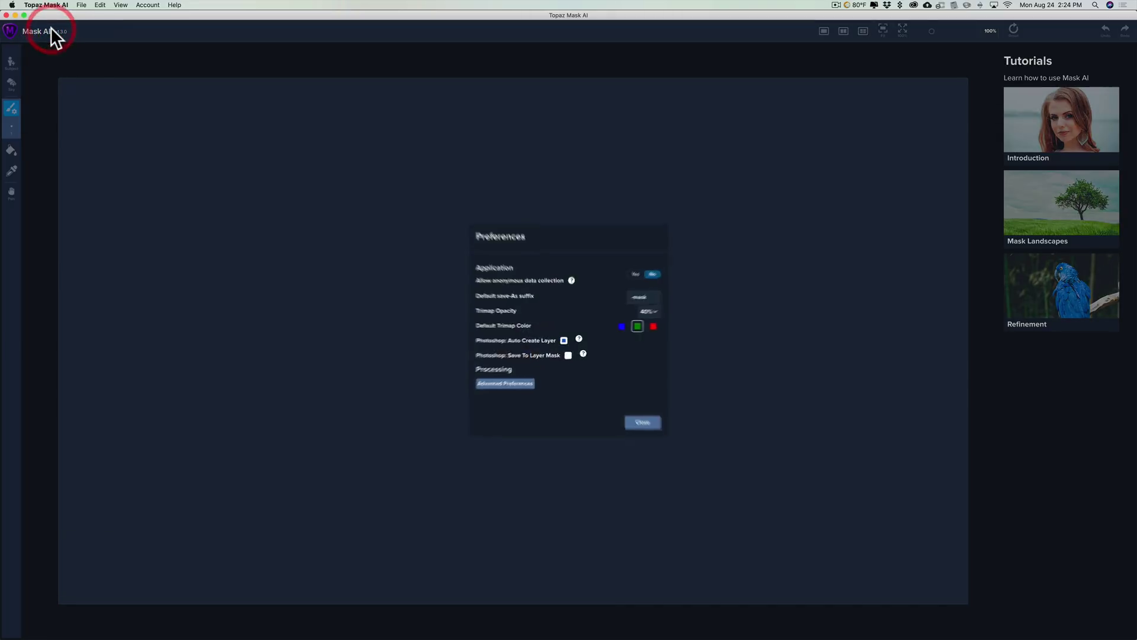
pyautogui.click(462, 436)
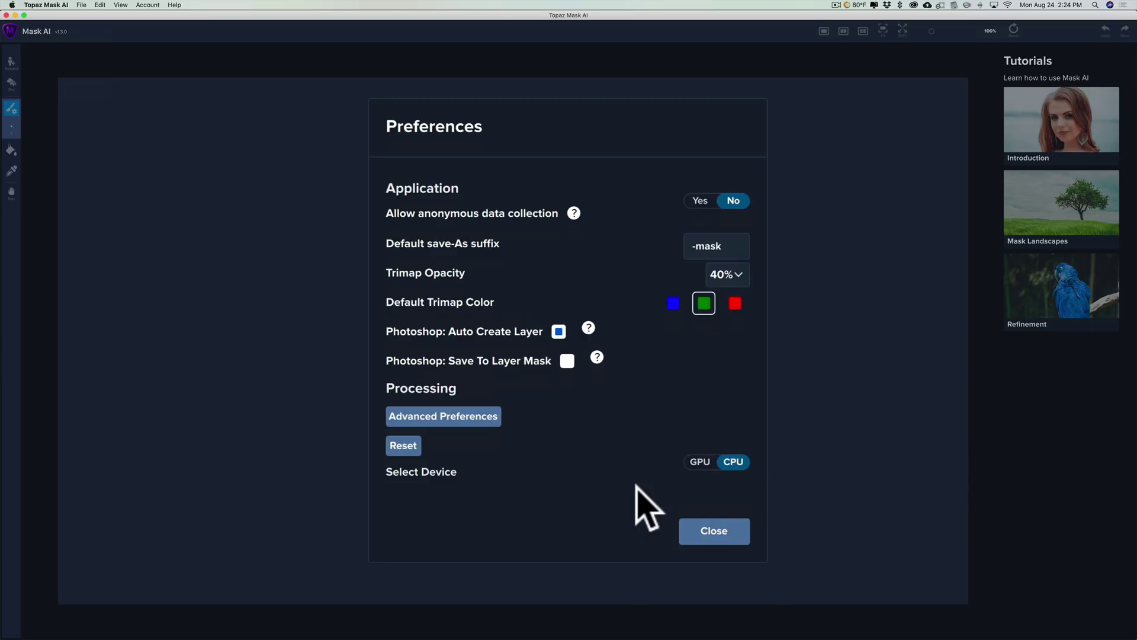
pyautogui.click(706, 534)
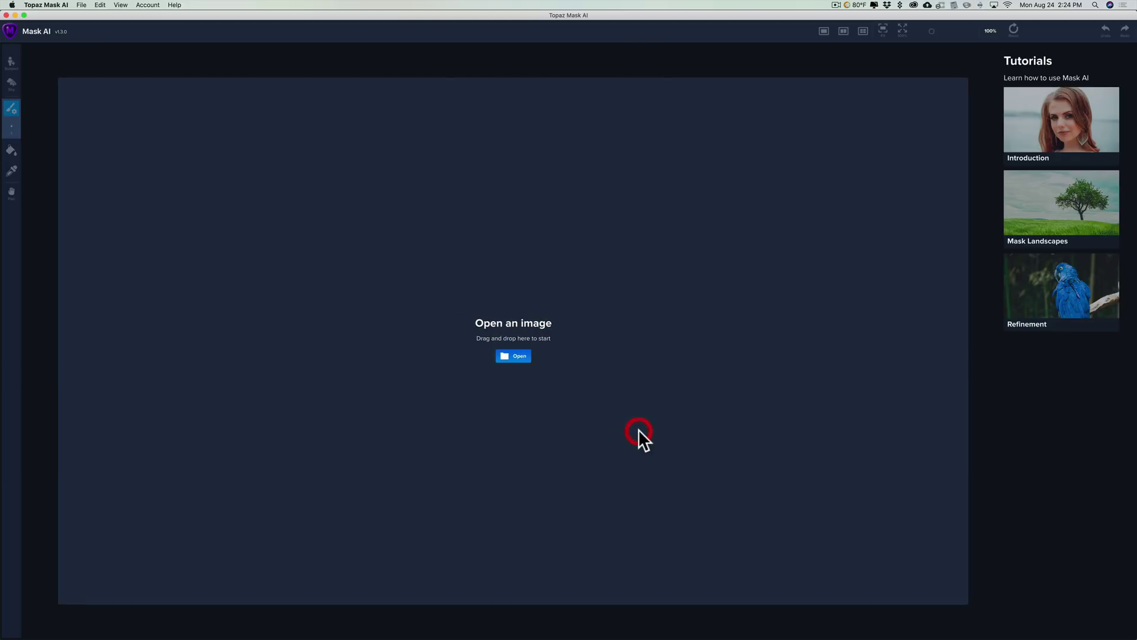